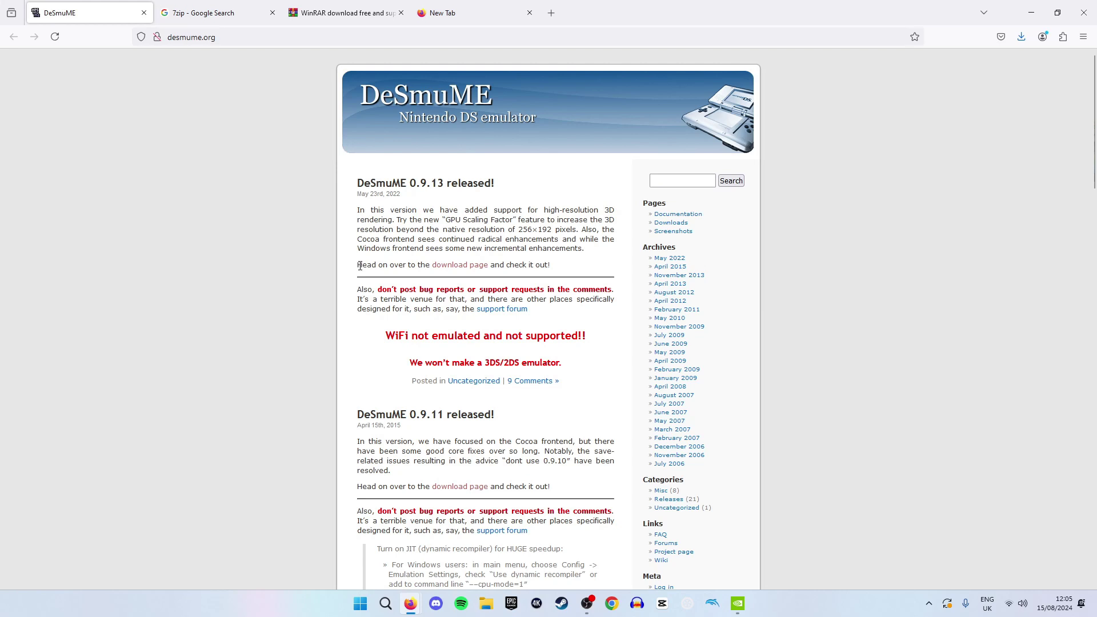
Follow the 'download page' link in the DeSmuME 0.9.13 release post
{"action": "left_click", "coordinate": [449, 269]}
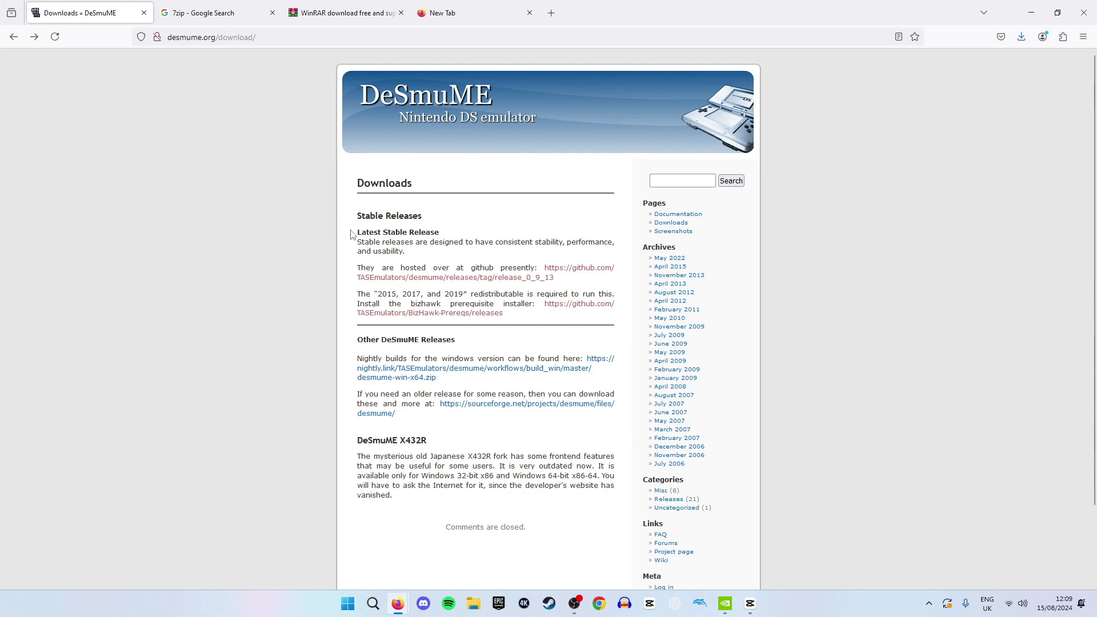
Download desmume-0.9.13-win64.zip from the GitHub 0.9.13 release into C:\Emulation\Desmume
{"action": "left_click", "coordinate": [575, 272]}
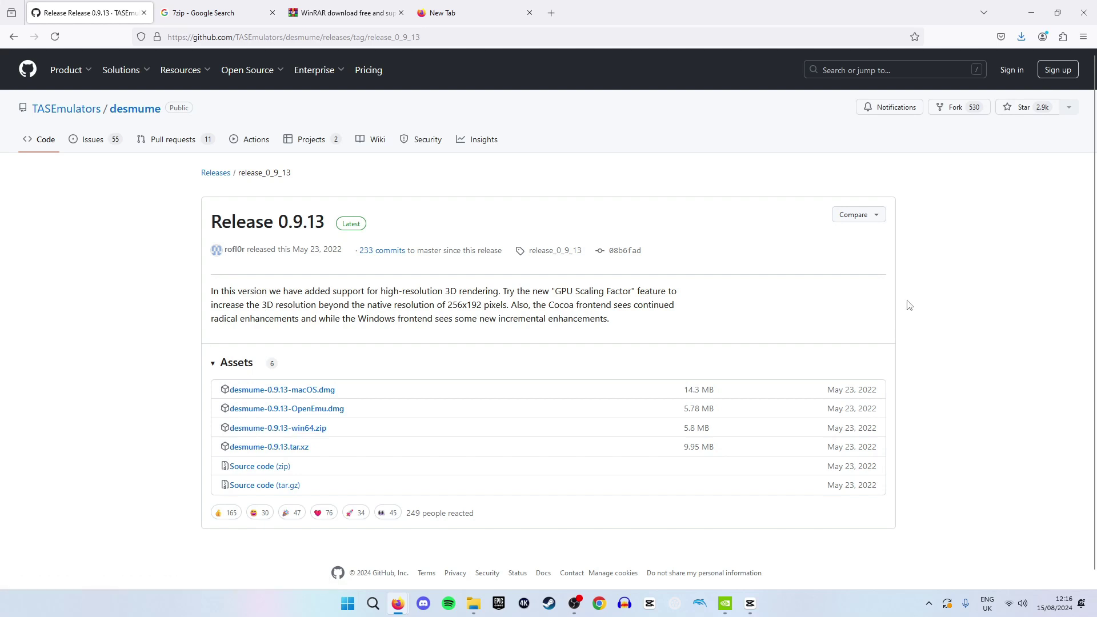
{"action": "left_click", "coordinate": [312, 432]}
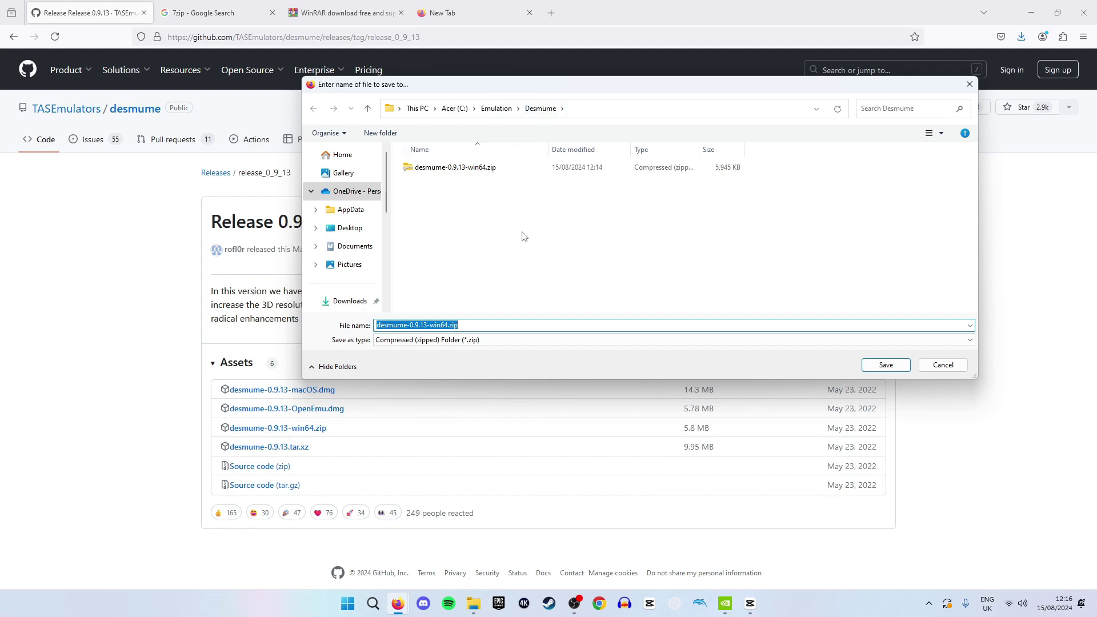
{"action": "left_click", "coordinate": [886, 365]}
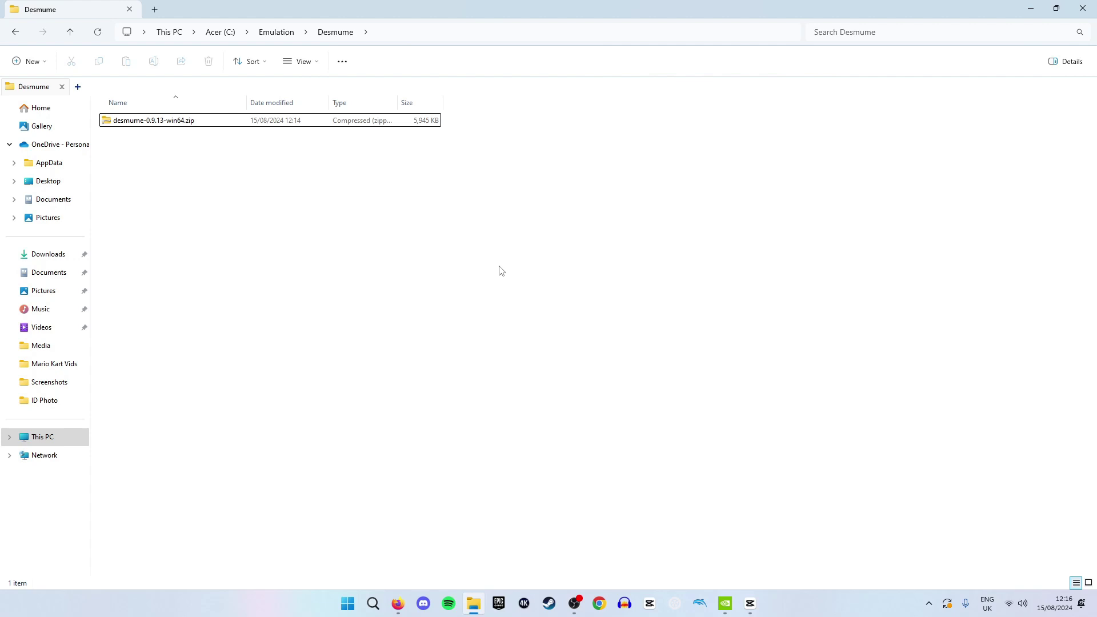
{"action": "left_click", "coordinate": [232, 129]}
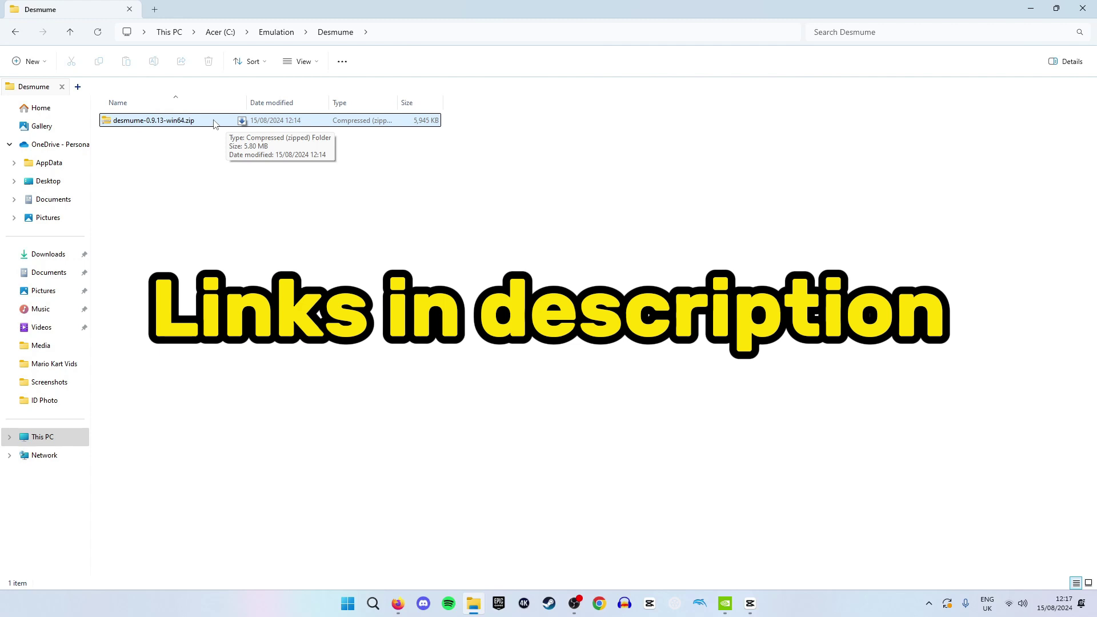
Extract the DeSmuME zip in place with 7-Zip and launch DeSmuME_0.9.13_x64.exe
{"action": "right_click", "coordinate": [184, 122]}
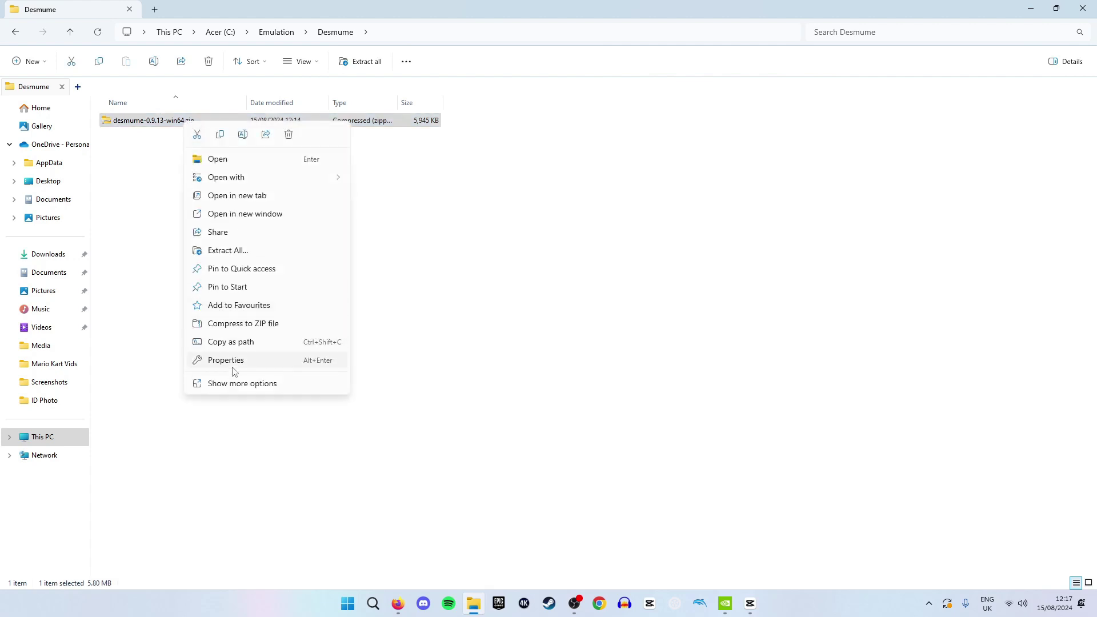
{"action": "left_click", "coordinate": [234, 384]}
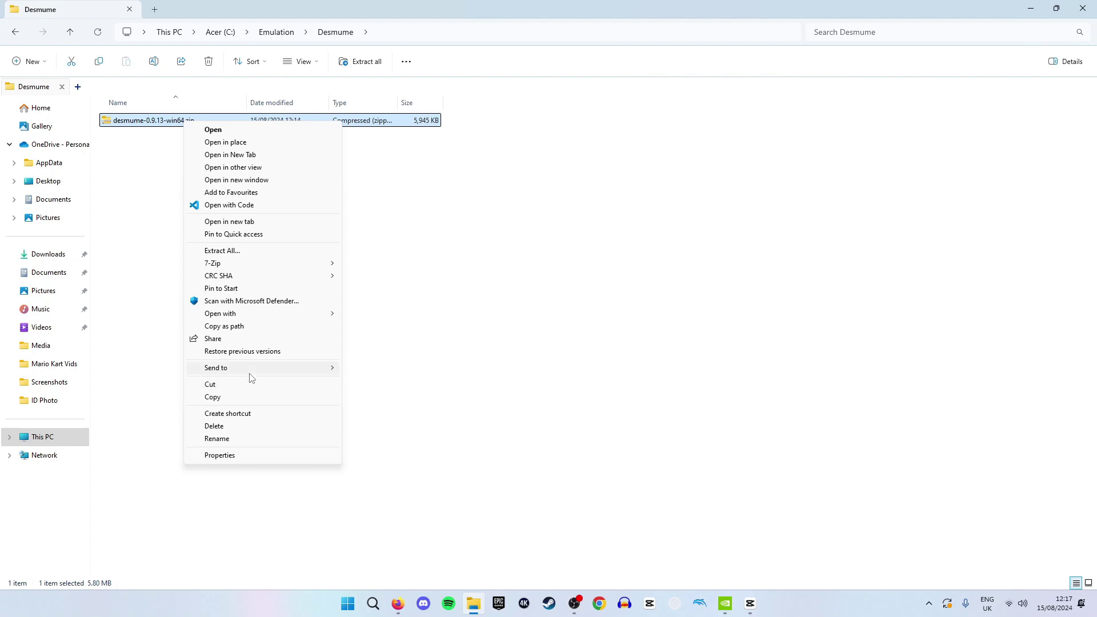
{"action": "mouse_move", "coordinate": [249, 270]}
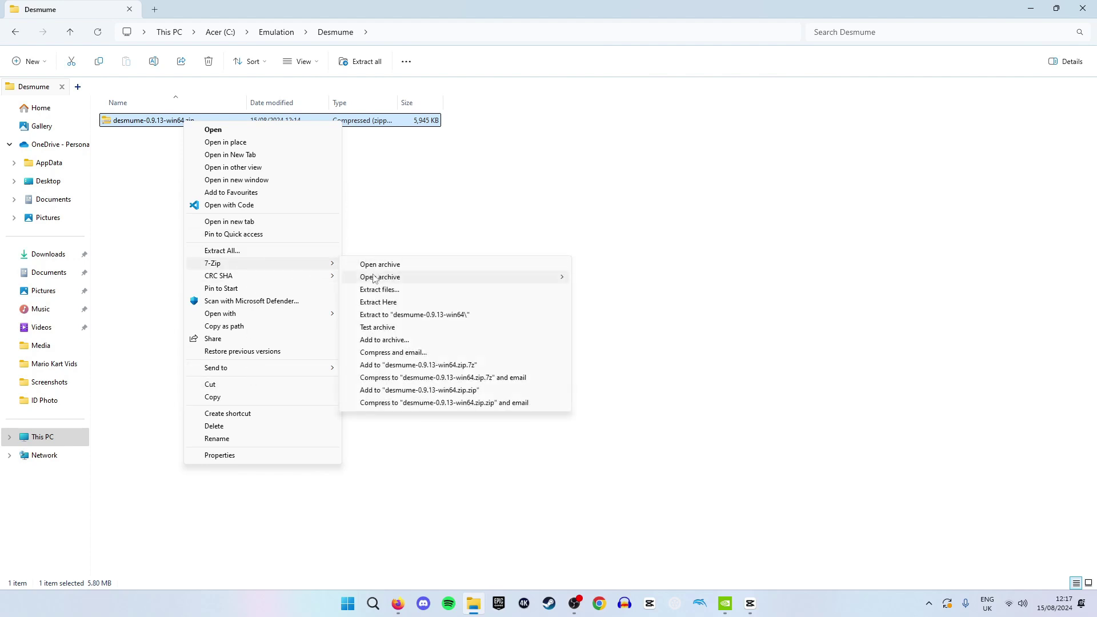
{"action": "left_click", "coordinate": [388, 302]}
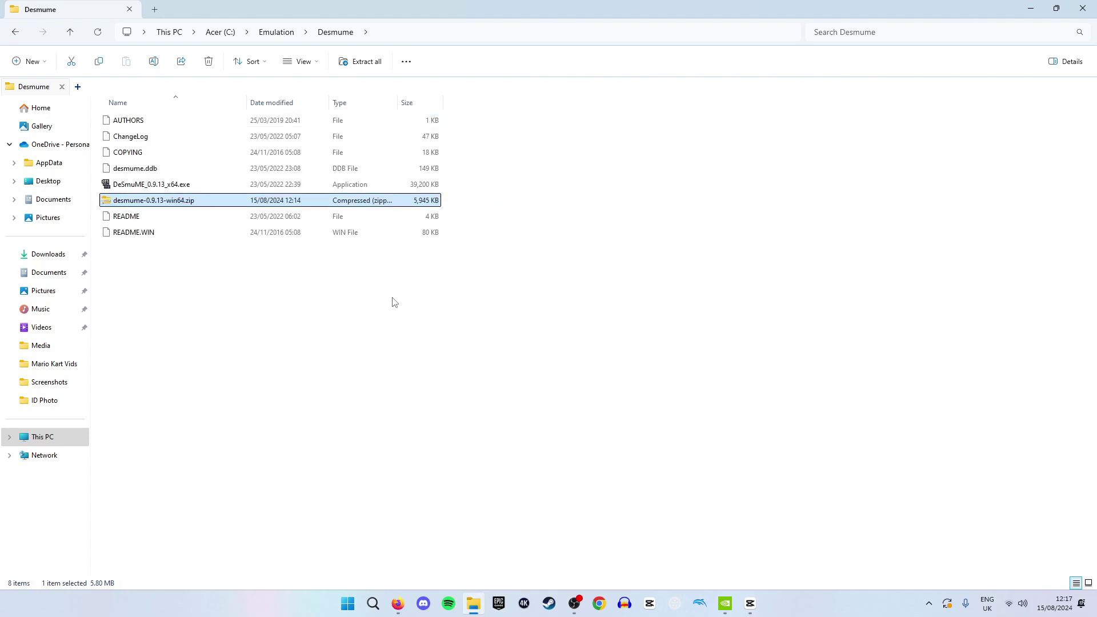
{"action": "left_click", "coordinate": [393, 302]}
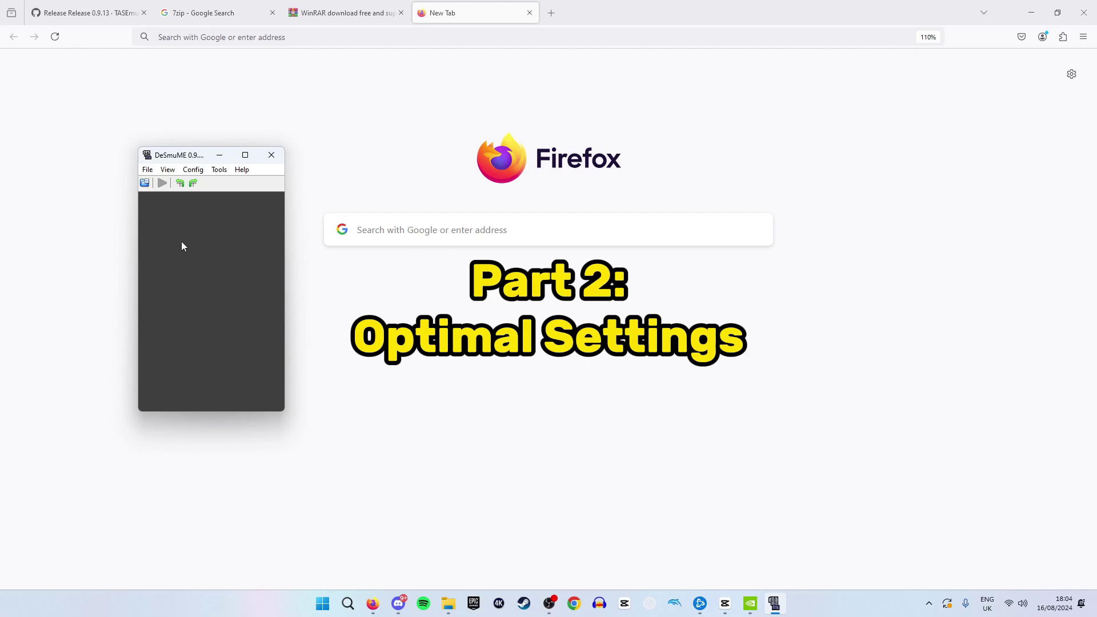
Set the DeSmuME window size to 2x and move the window to the screen top
{"action": "left_click", "coordinate": [167, 172]}
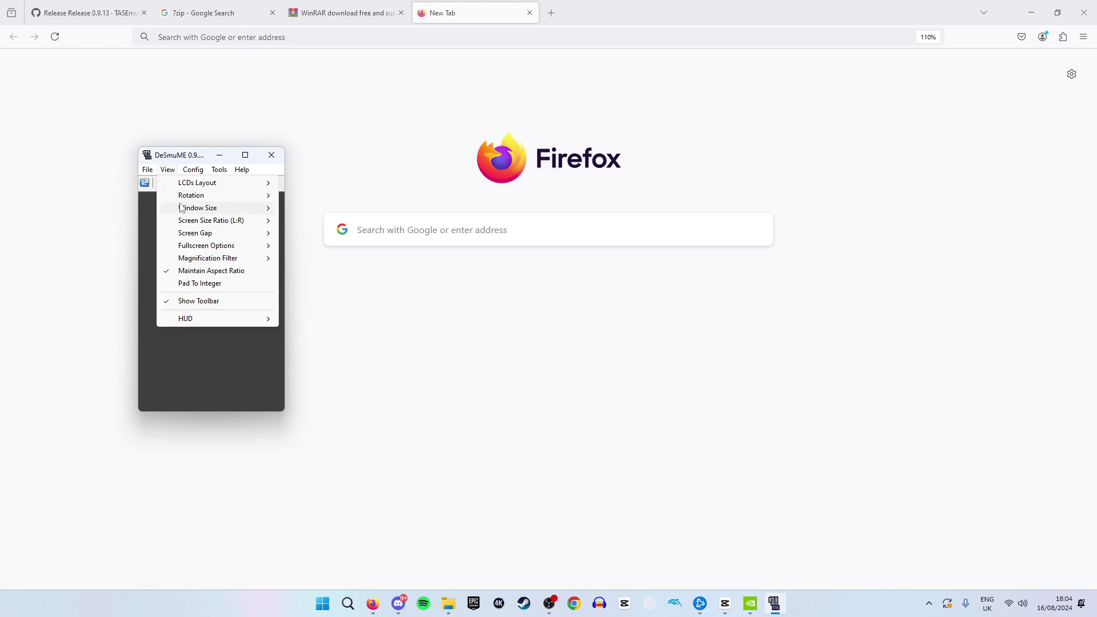
{"action": "mouse_move", "coordinate": [181, 208]}
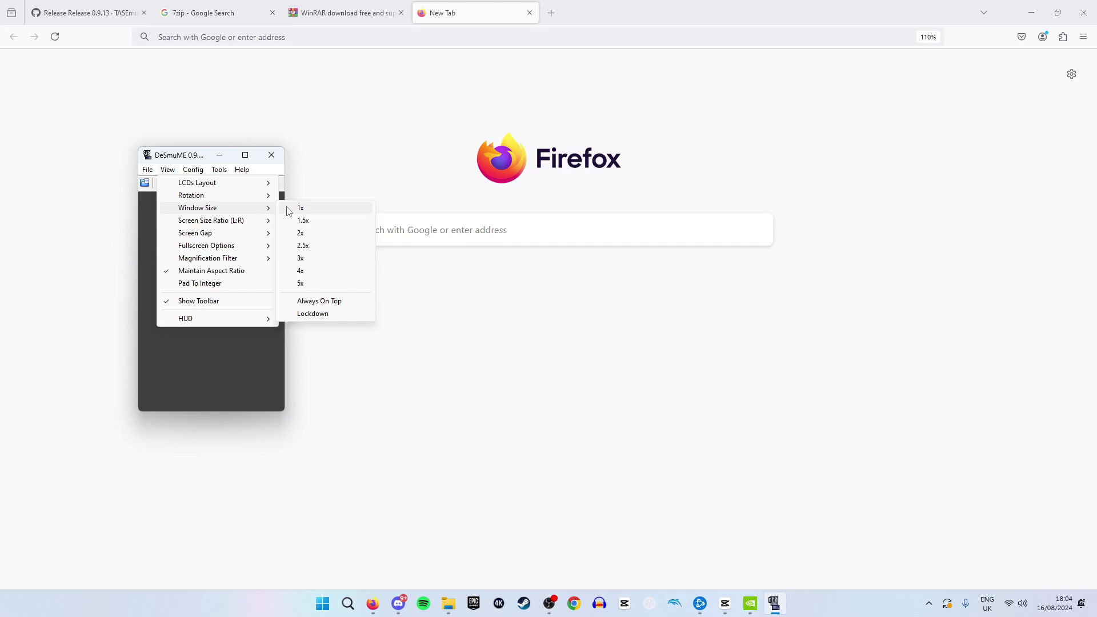
{"action": "left_click", "coordinate": [297, 233]}
{"action": "left_click_drag", "start_coordinate": [301, 156], "coordinate": [296, 69]}
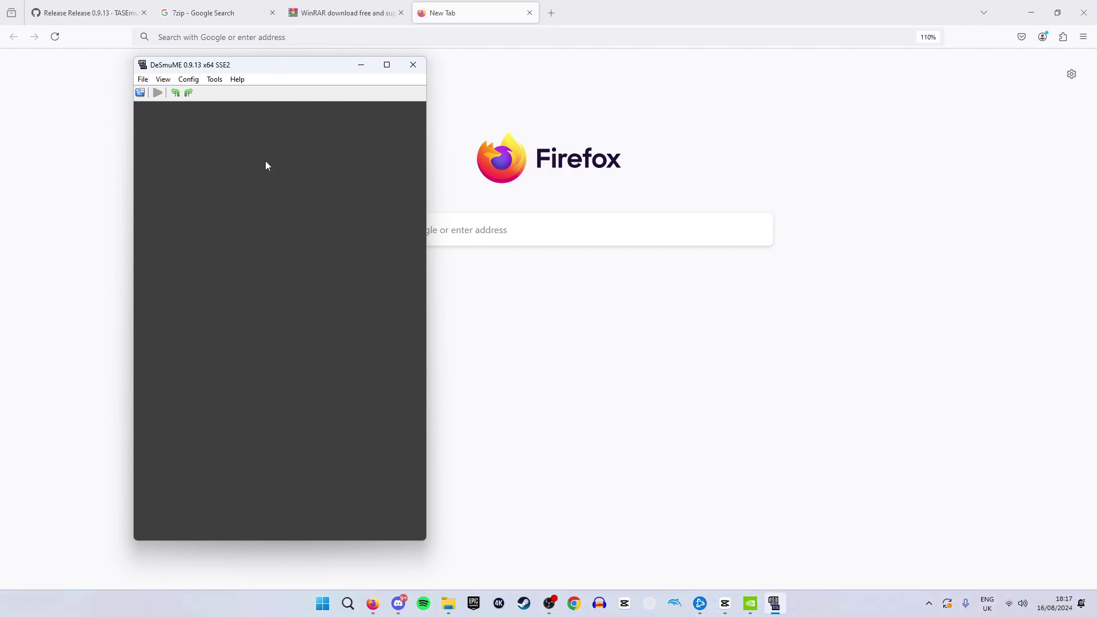
Check the 3D Rendering Engine list in 3D Settings, keeping SoftRasterizer
{"action": "left_click", "coordinate": [189, 80]}
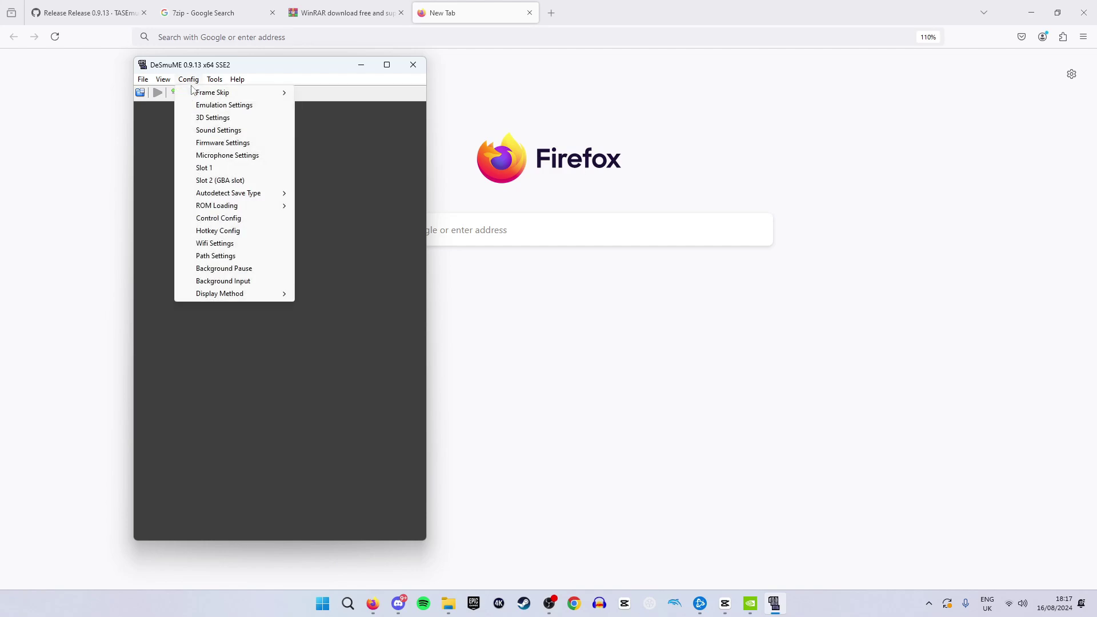
{"action": "left_click", "coordinate": [200, 118]}
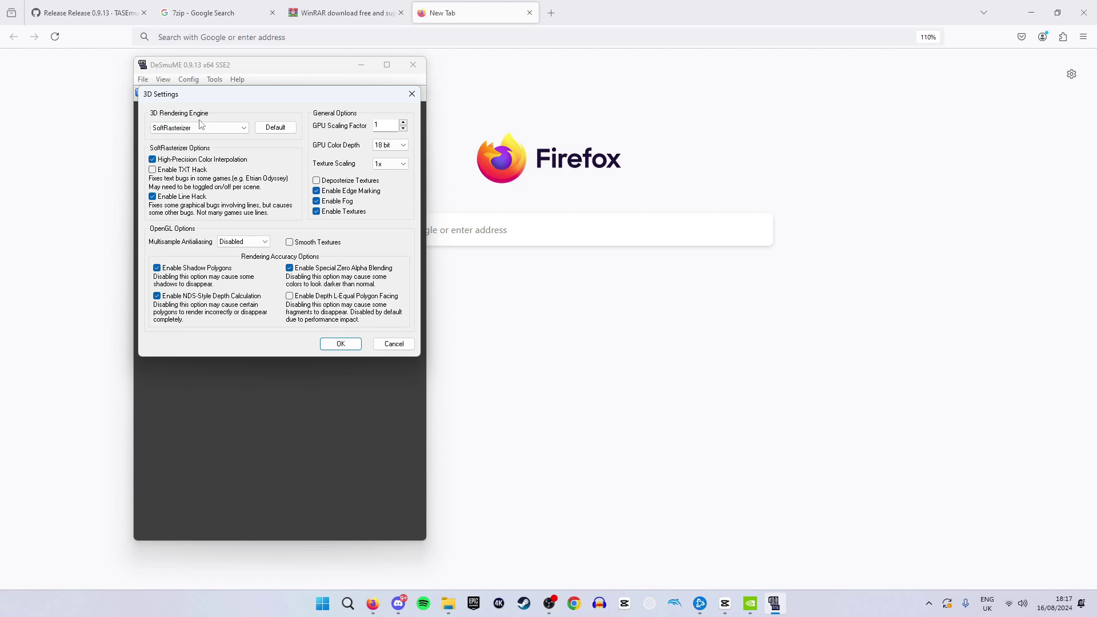
{"action": "left_click", "coordinate": [208, 130]}
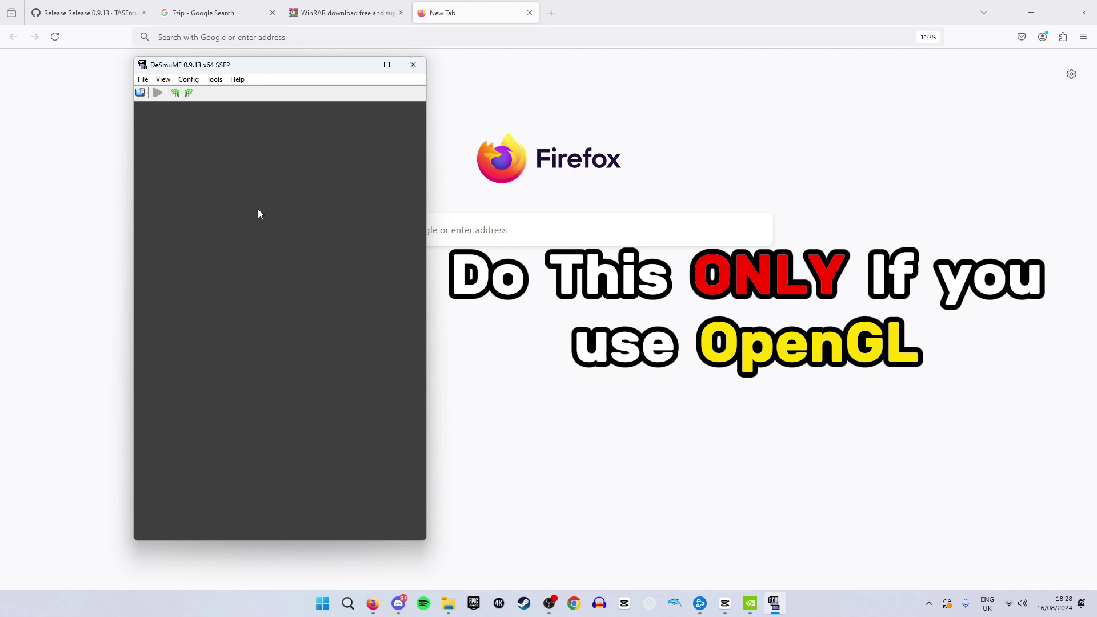
Enable 'Use dynamic recompiler' with Block Size 1 in Emulation Settings and confirm
{"action": "left_click", "coordinate": [189, 80]}
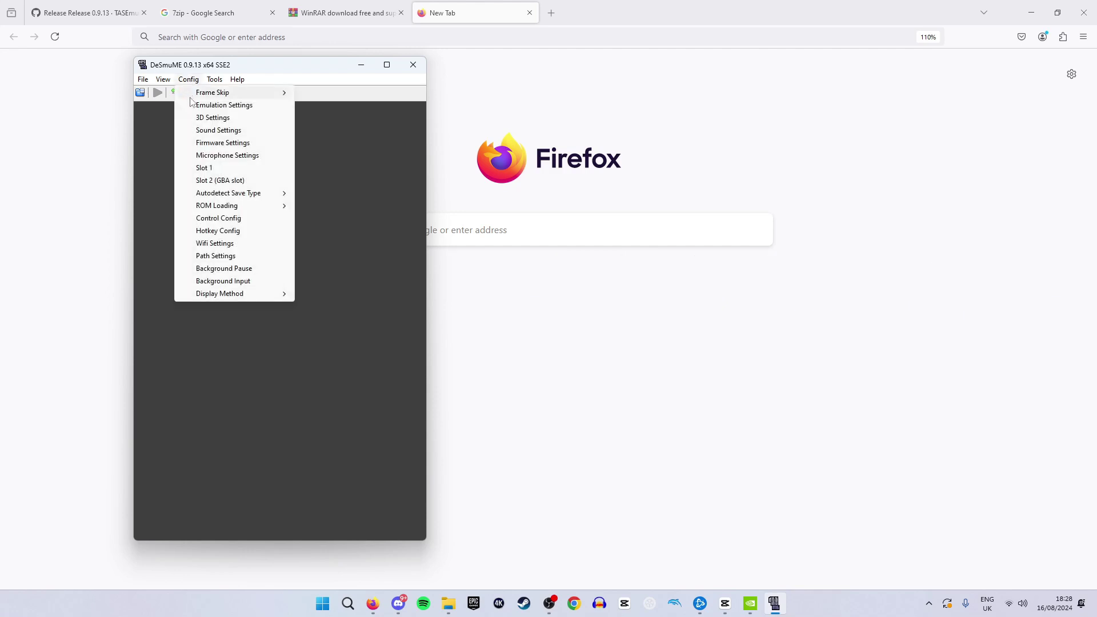
{"action": "mouse_move", "coordinate": [211, 294]}
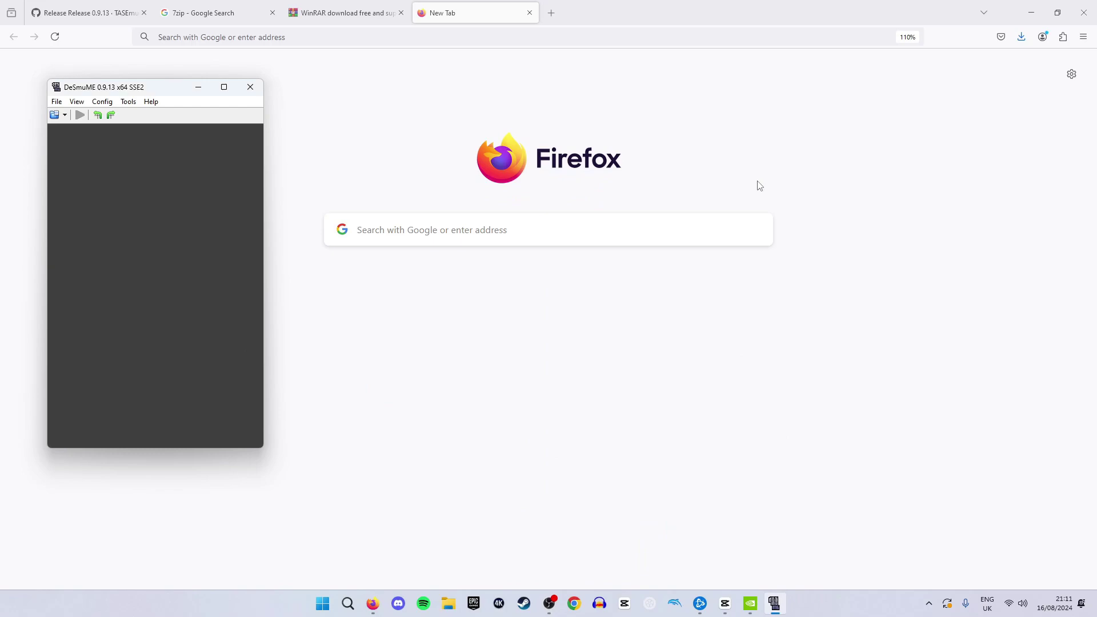
{"action": "left_click", "coordinate": [101, 103]}
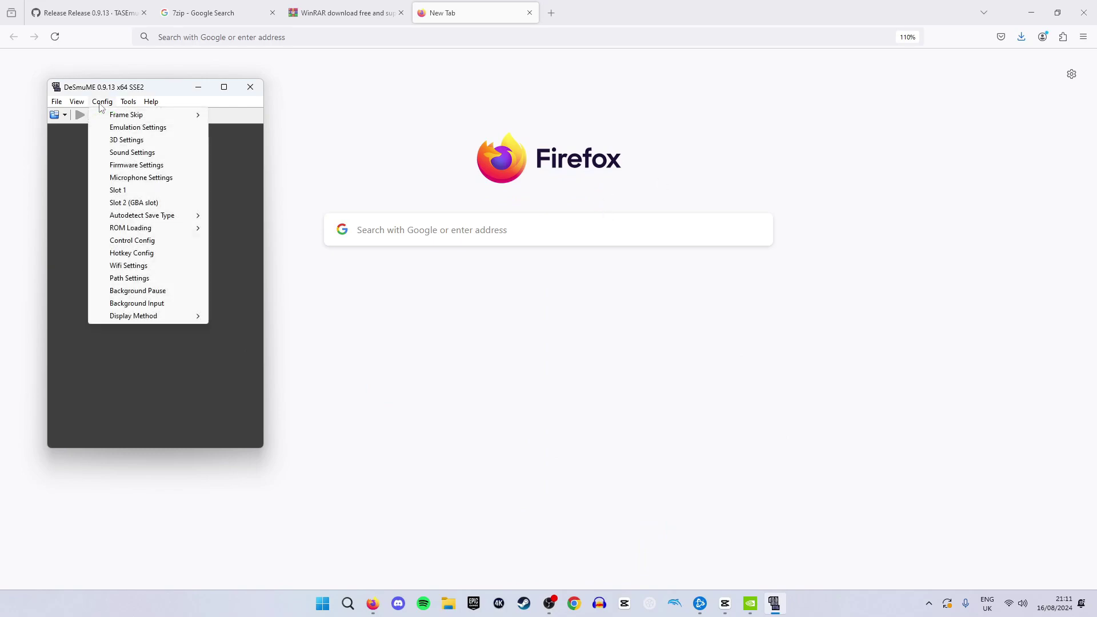
{"action": "left_click", "coordinate": [150, 128]}
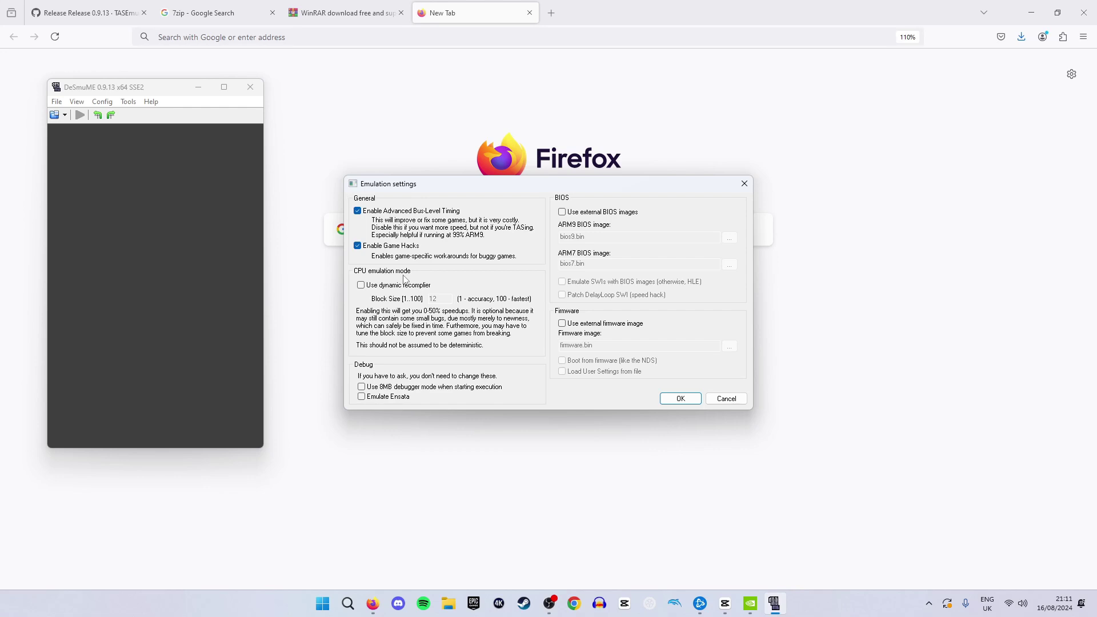
{"action": "left_click", "coordinate": [361, 286]}
{"action": "left_click_drag", "start_coordinate": [445, 302], "coordinate": [429, 301]}
{"action": "type", "text": "1"}
{"action": "key", "text": "Return"}
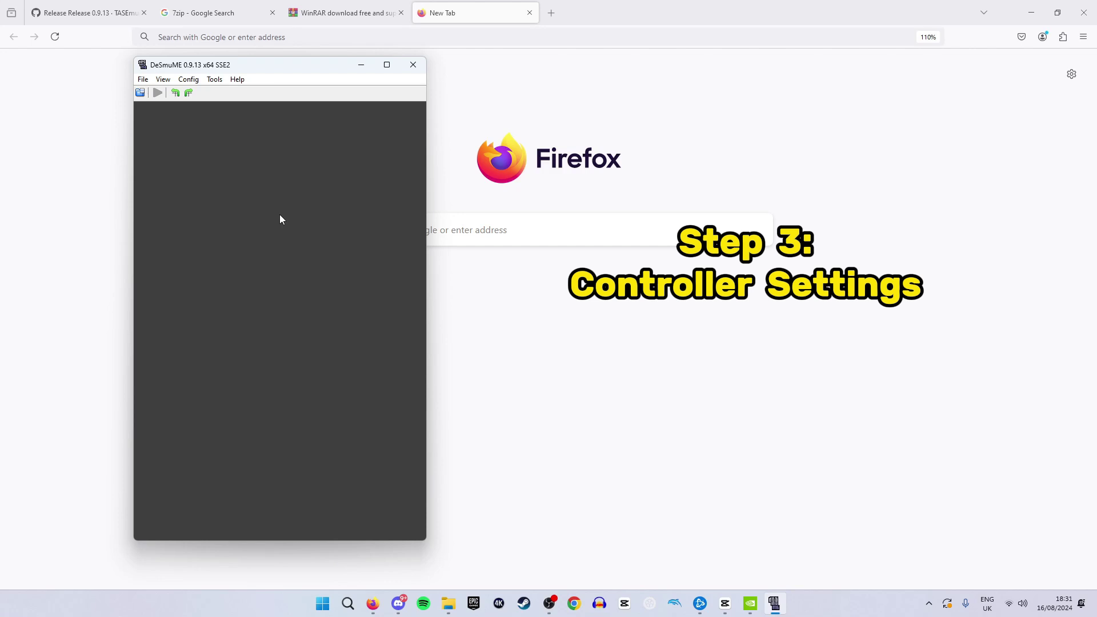
{"action": "left_click", "coordinate": [181, 82]}
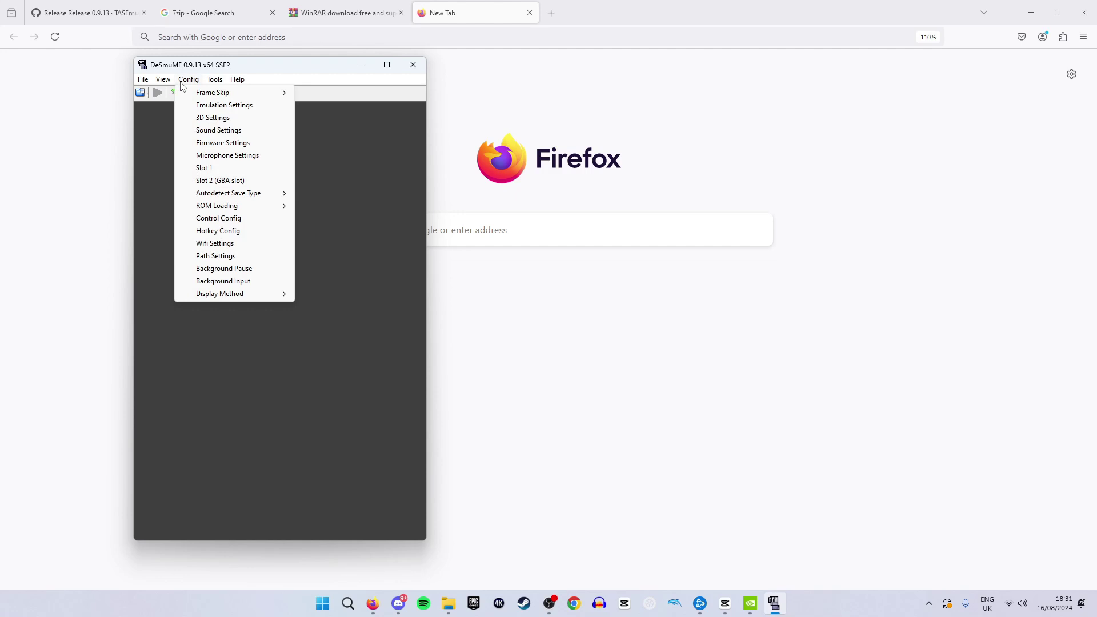
{"action": "left_click", "coordinate": [213, 220]}
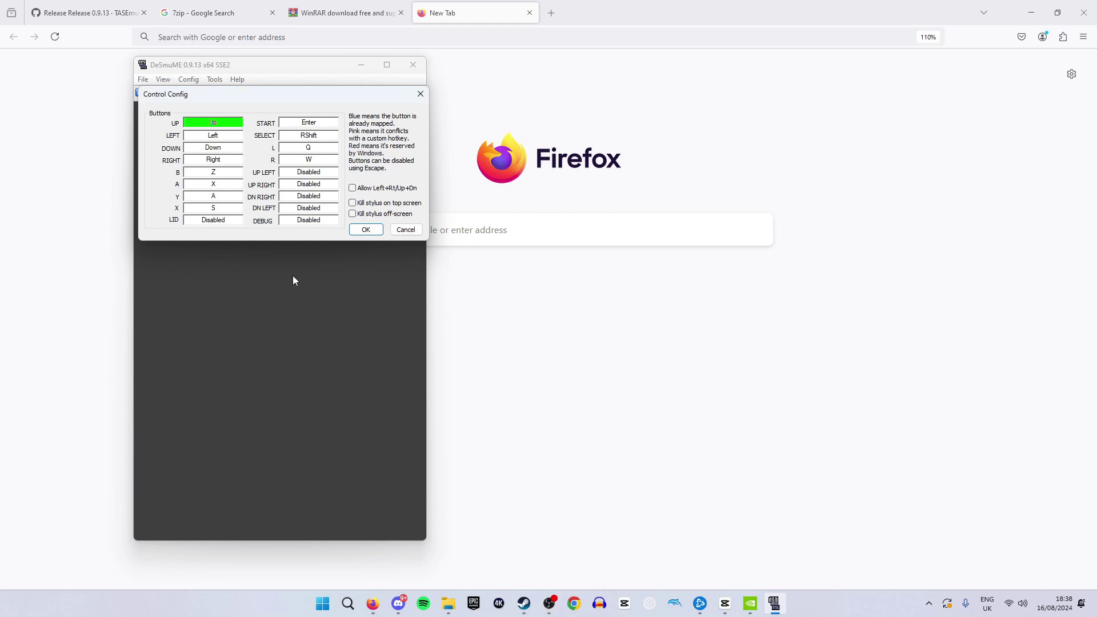
{"action": "left_click", "coordinate": [206, 137]}
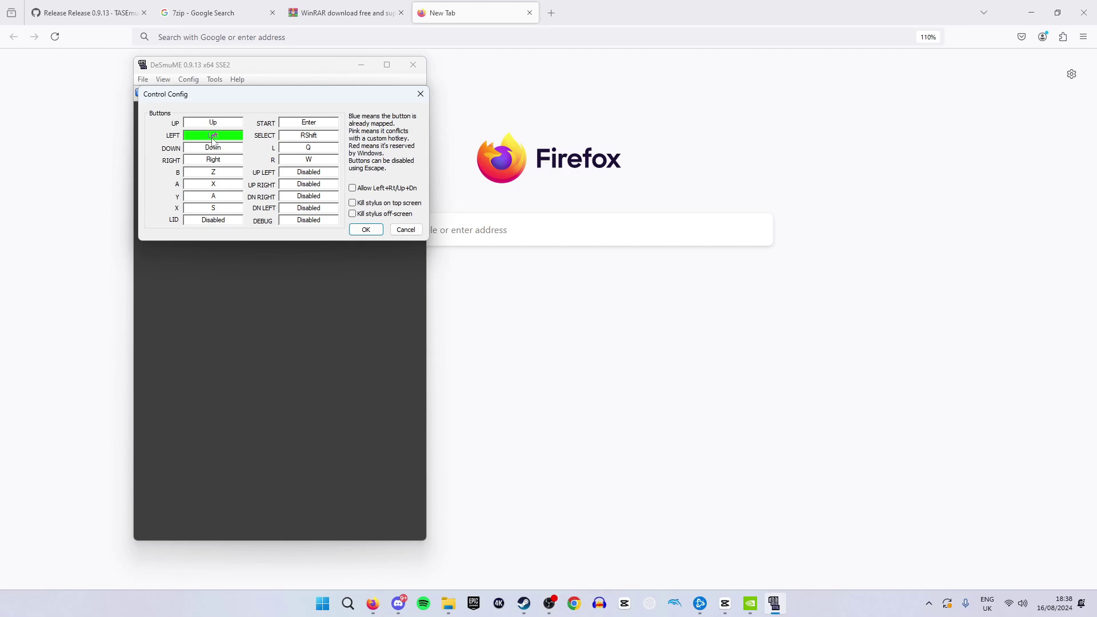
{"action": "key", "text": "y"}
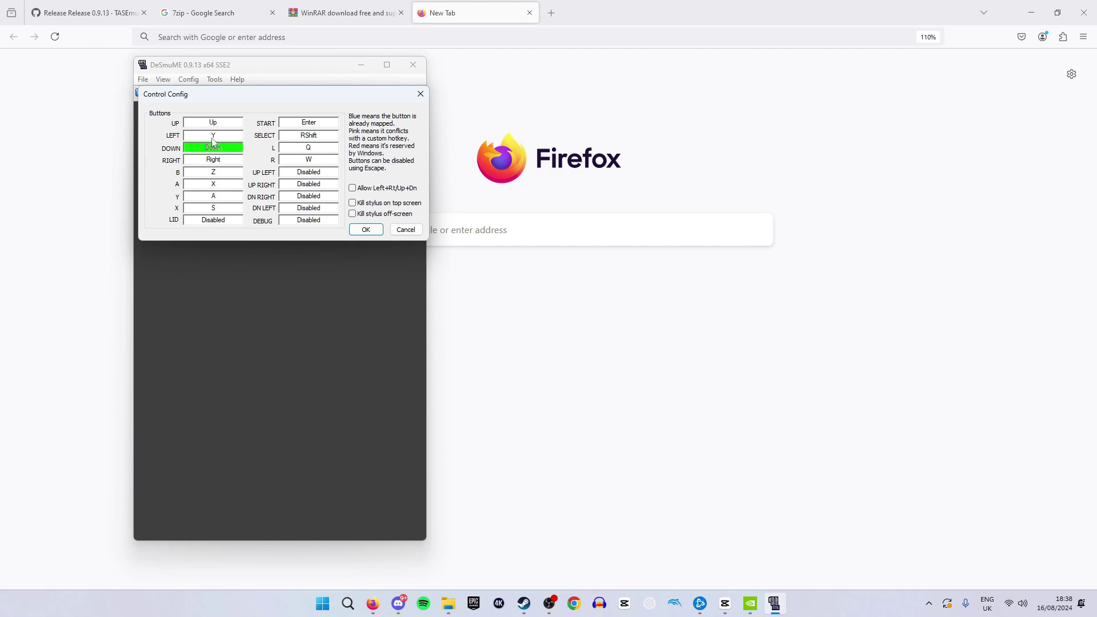
{"action": "left_click", "coordinate": [210, 137]}
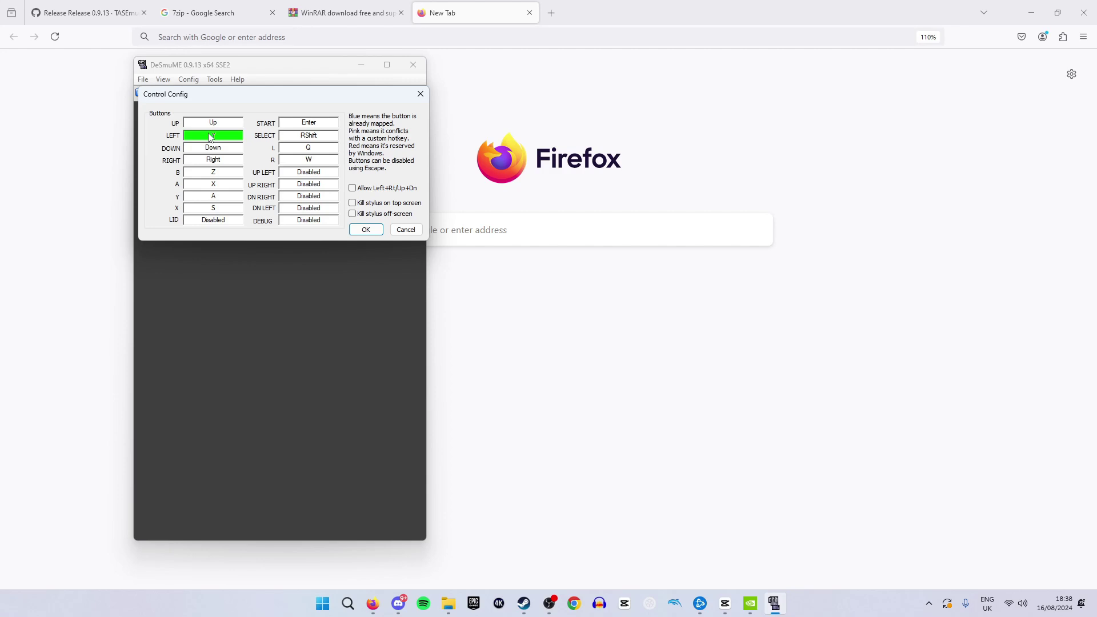
{"action": "key", "text": "Left"}
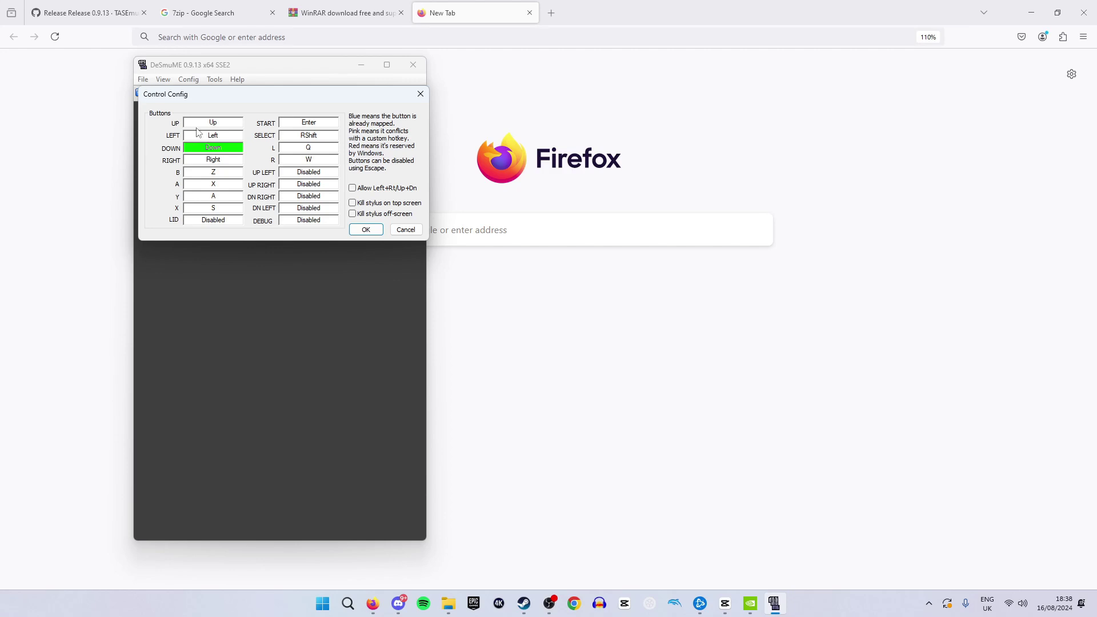
{"action": "left_click", "coordinate": [207, 125]}
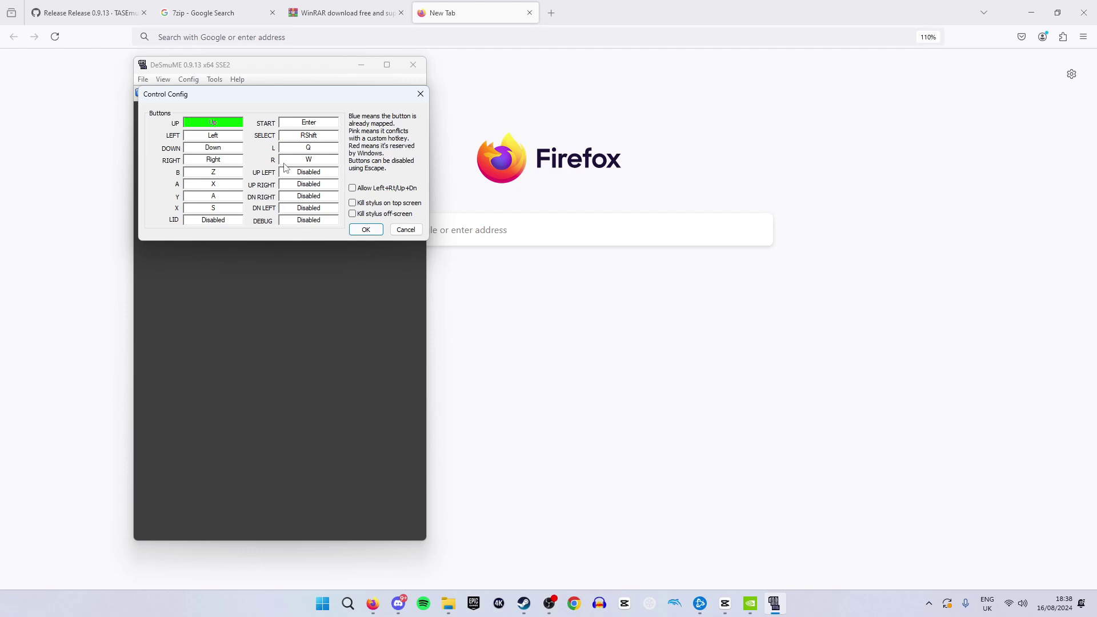
{"action": "left_click", "coordinate": [365, 231]}
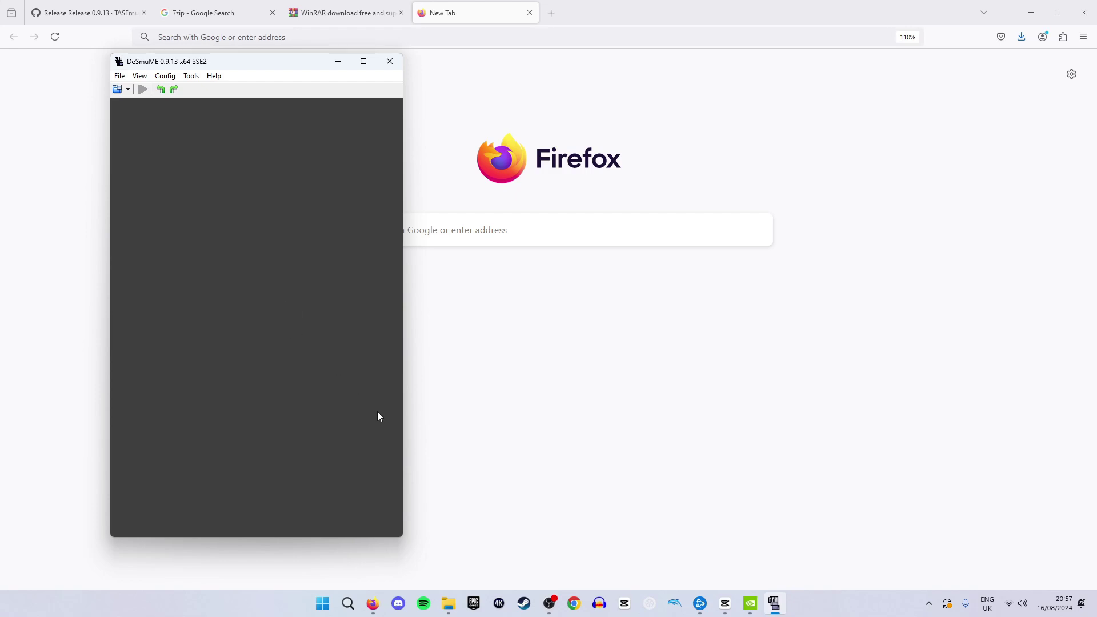
Drag the Mario Kart DS ROM from the Desmume Roms folder onto DeSmuME to boot it
{"action": "left_click", "coordinate": [448, 604]}
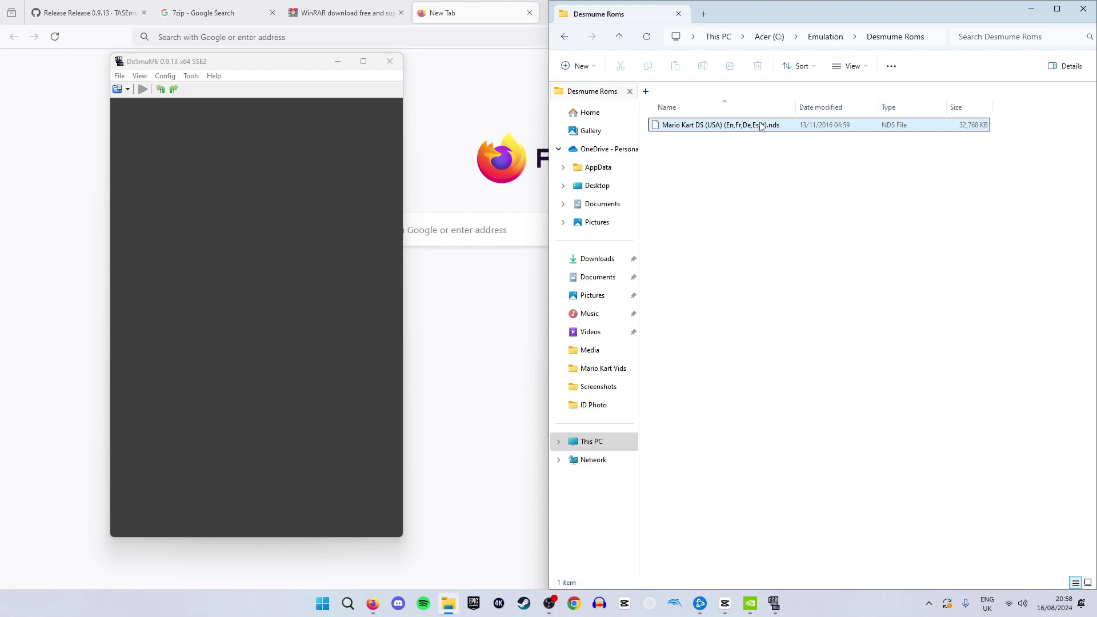
{"action": "left_click", "coordinate": [764, 126]}
{"action": "left_click_drag", "start_coordinate": [762, 128], "coordinate": [359, 150]}
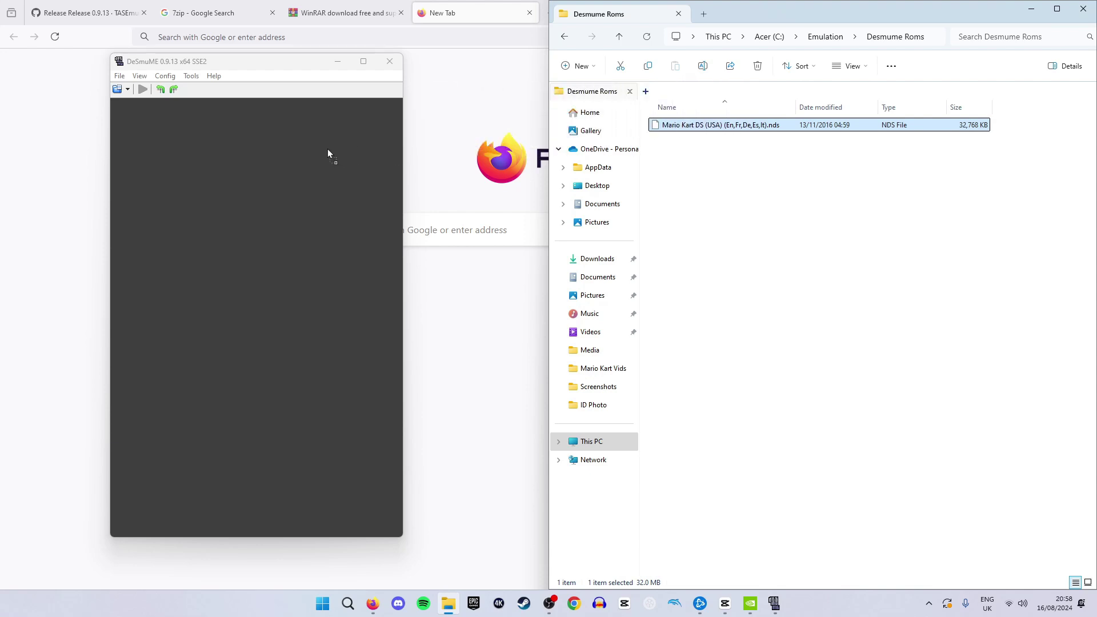
{"action": "left_click_drag", "start_coordinate": [327, 150], "coordinate": [328, 149]}
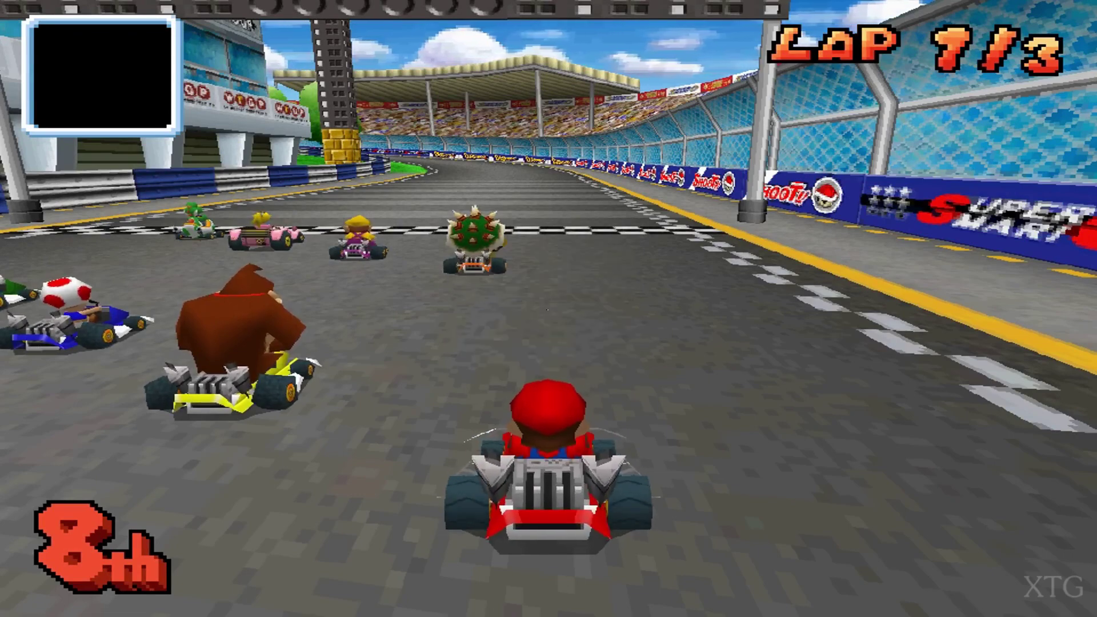
Accelerate Mario off the start and drift left through the item boxes
{"action": "key", "text": "x"}
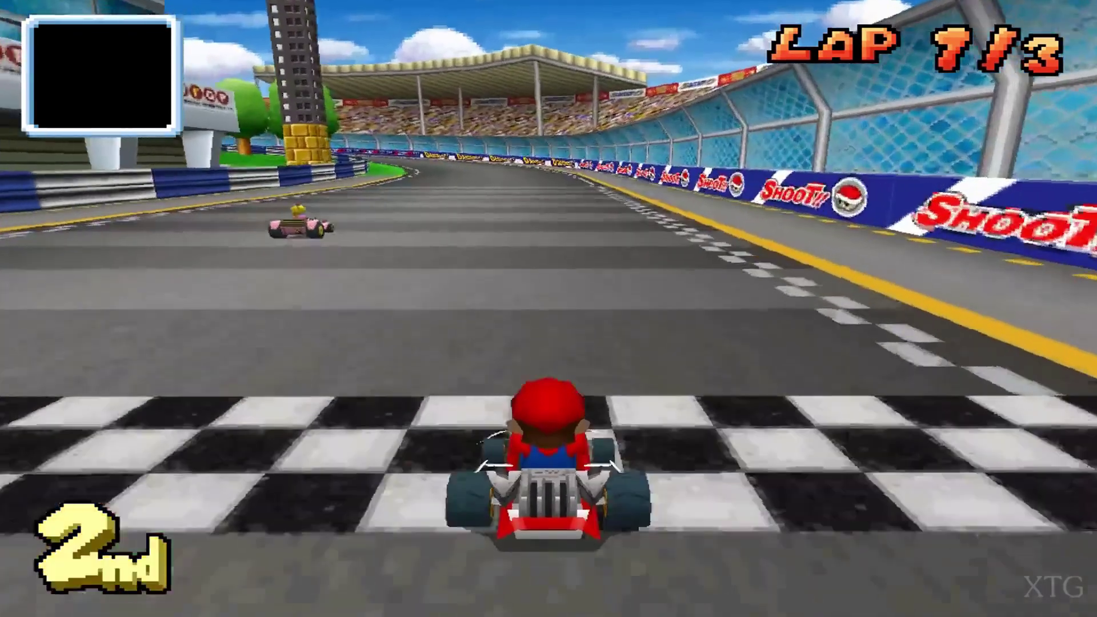
{"action": "key", "text": "Left"}
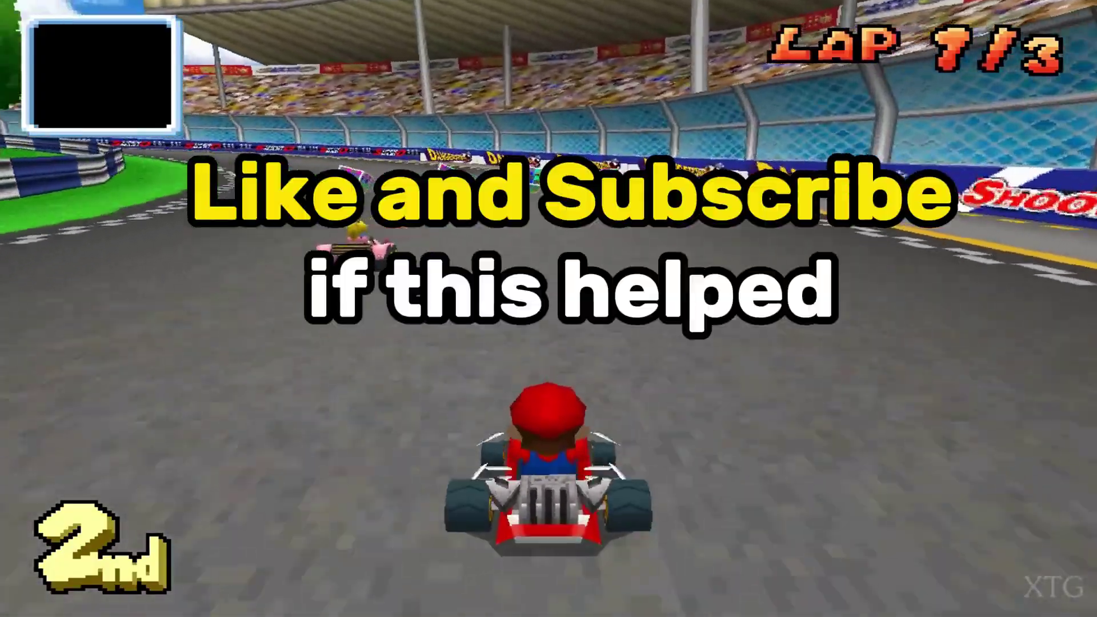
{"action": "key", "text": "Left"}
{"action": "key", "text": "Left"}
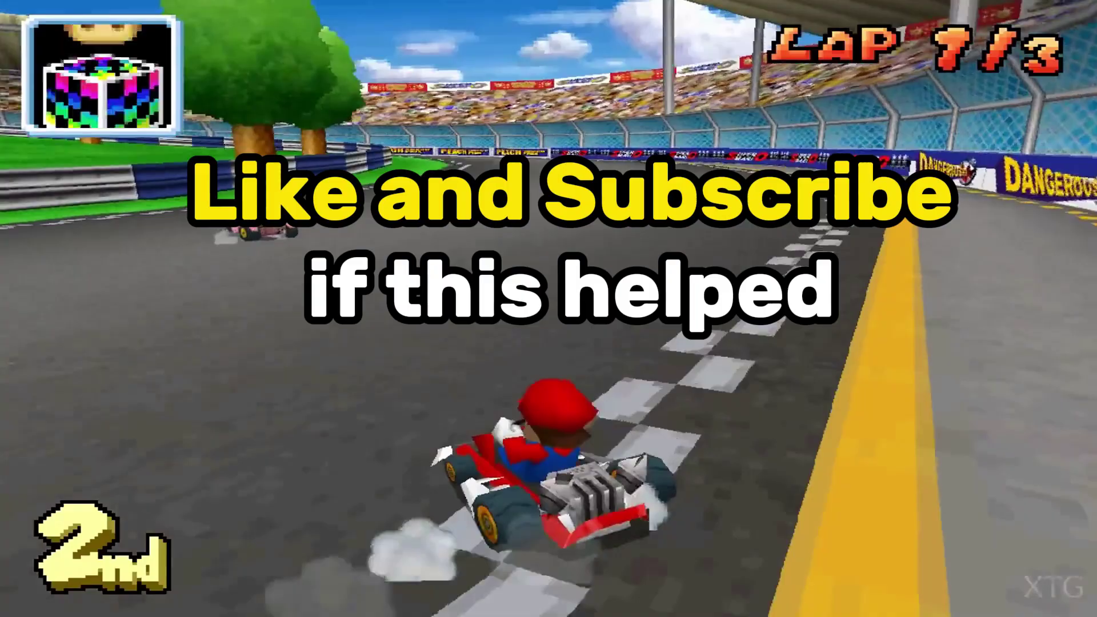
{"action": "key", "text": "Left"}
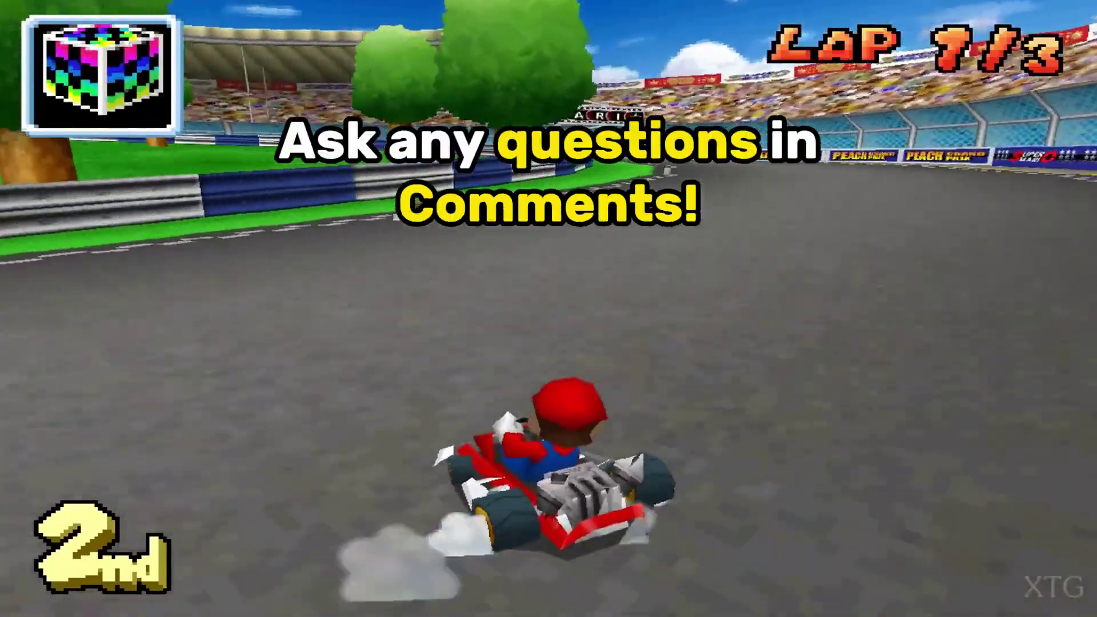
Fire the red shell and keep drifting left to take 1st place
{"action": "key", "text": "Left"}
{"action": "key", "text": "x"}
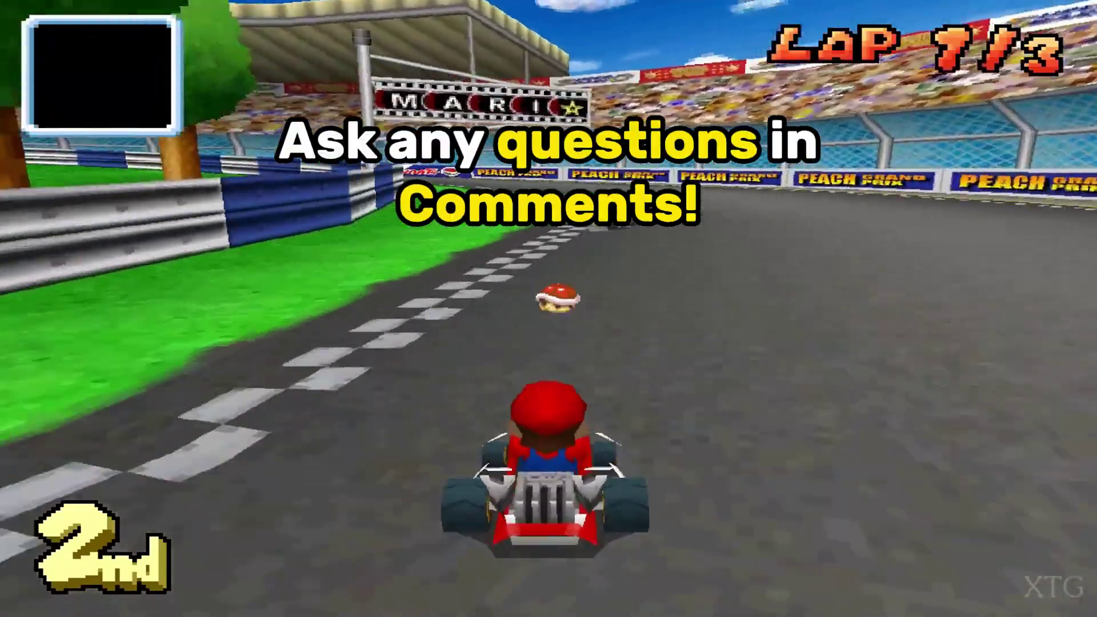
{"action": "key", "text": "Left"}
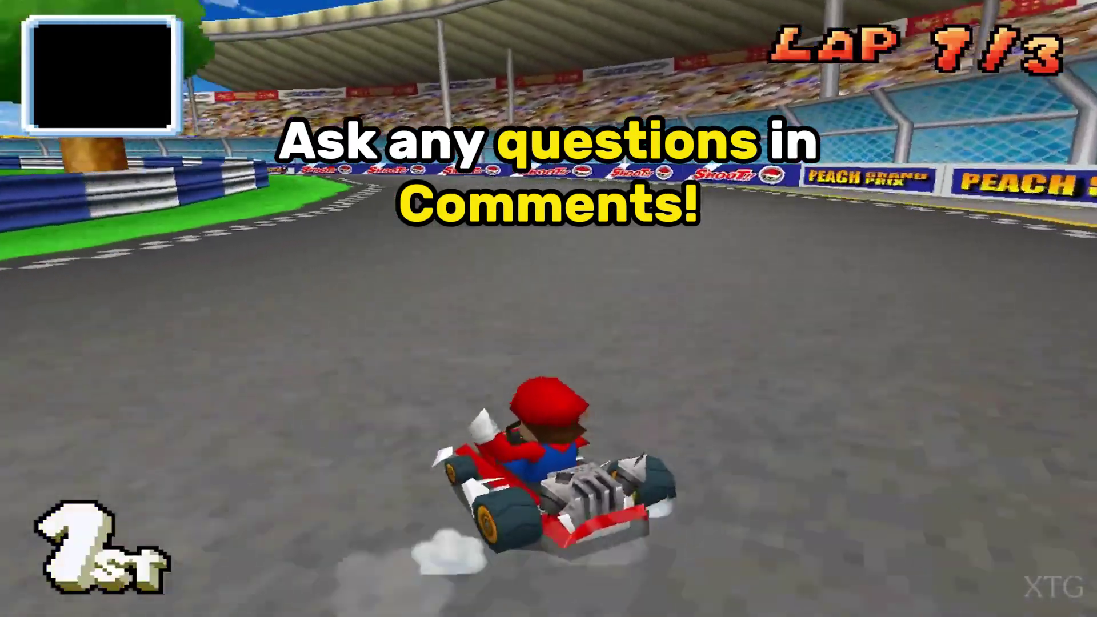
{"action": "key", "text": "Left"}
{"action": "key", "text": "Left"}
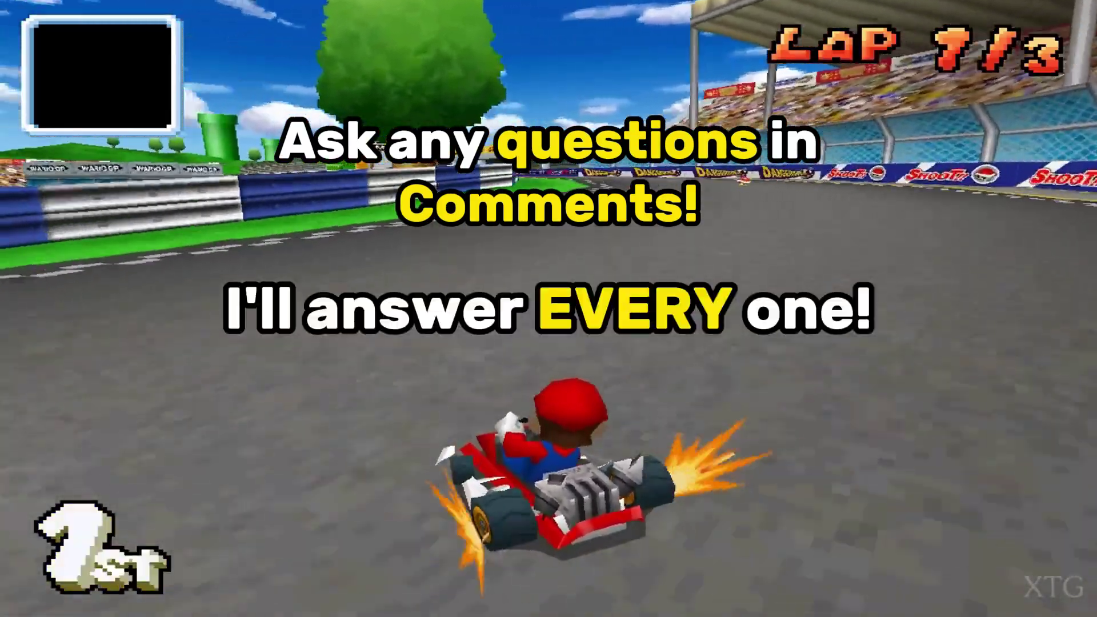
{"action": "key", "text": "Left"}
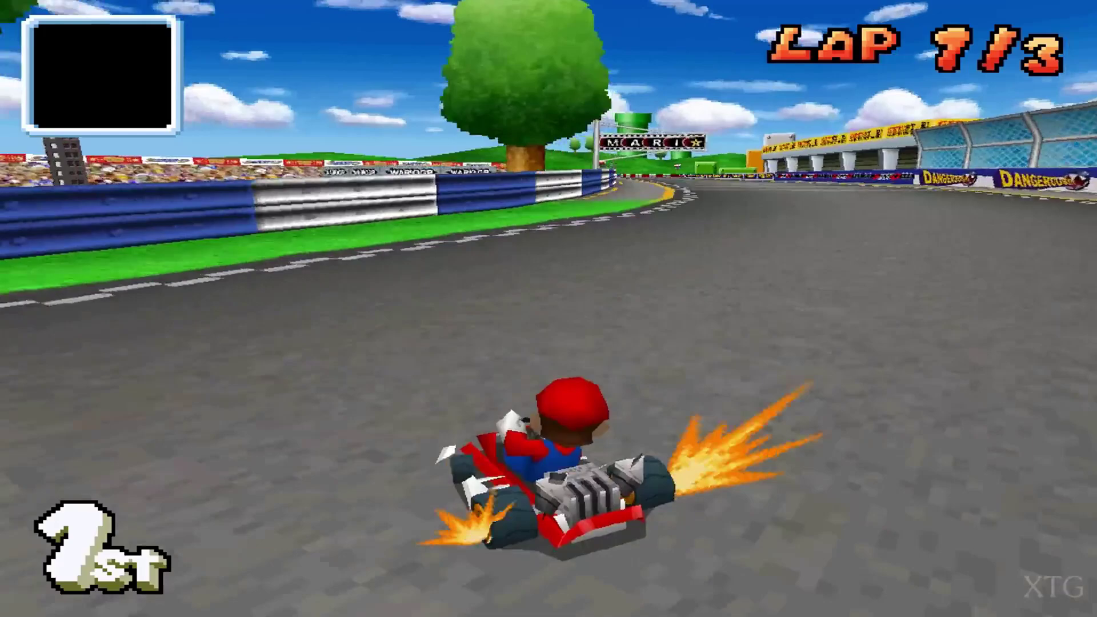
{"action": "key", "text": "Left"}
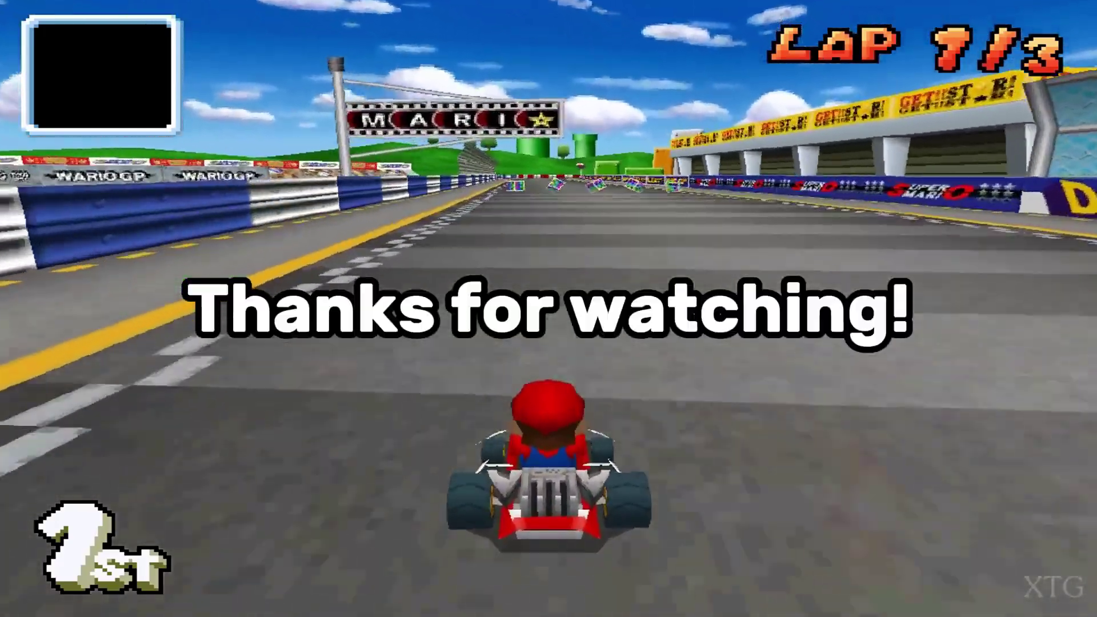